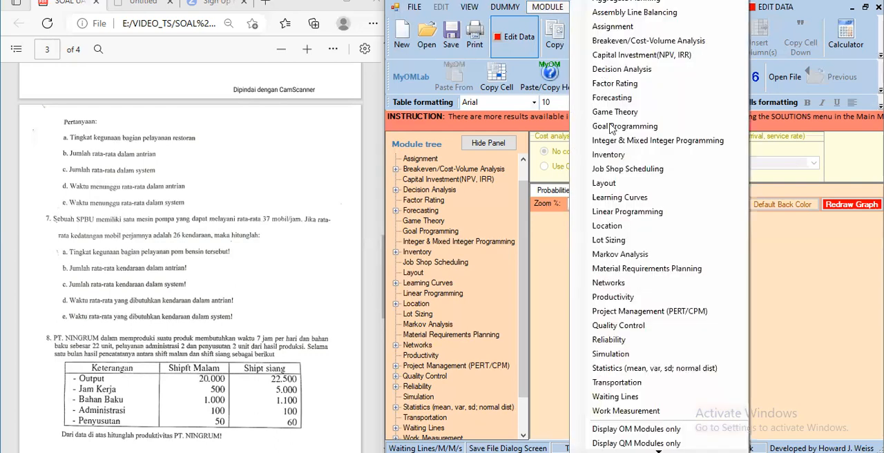
# - Start a new M/M/1 (exponential service times) data set in the Waiting Lines module
pyautogui.click(629, 397)
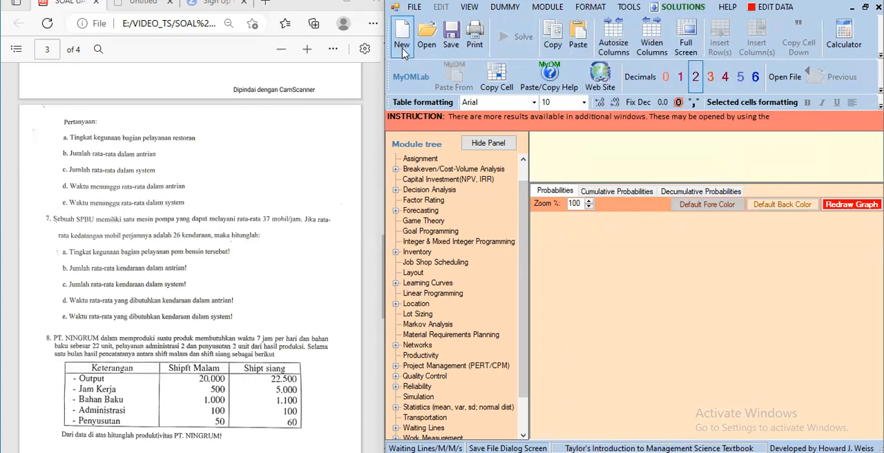
pyautogui.click(414, 7)
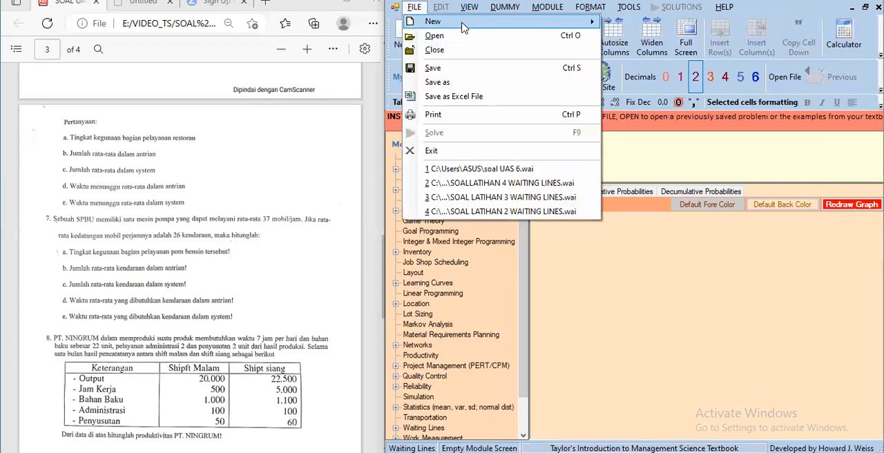
pyautogui.moveTo(463, 26)
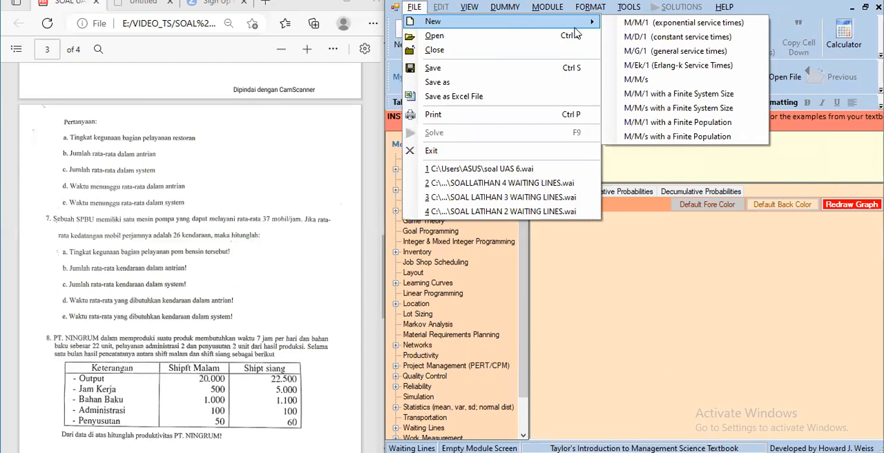
pyautogui.click(626, 22)
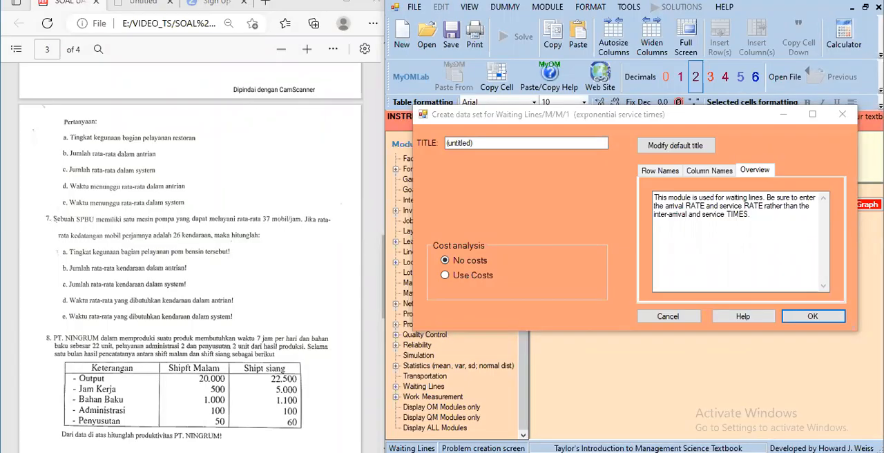
# - Title the waiting-line data set "Antrian SPBU", keep the no-costs option and create it
pyautogui.click(506, 145)
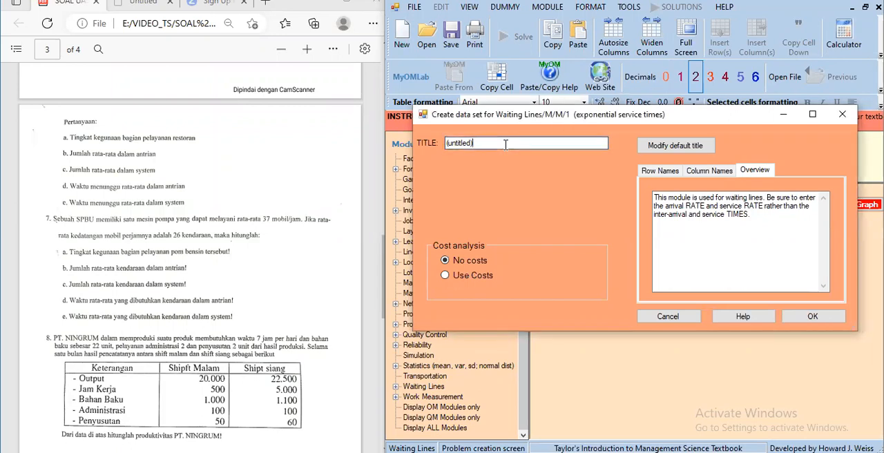
pyautogui.press('BackSpace')
pyautogui.press('BackSpace')
pyautogui.press('BackSpace')
pyautogui.press('BackSpace')
pyautogui.press('BackSpace')
pyautogui.press('BackSpace')
pyautogui.press('BackSpace')
pyautogui.press('BackSpace')
pyautogui.press('BackSpace')
pyautogui.press('BackSpace')
pyautogui.write('a')
pyautogui.press('BackSpace')
pyautogui.write('Antrian SPBU')
pyautogui.click(812, 317)
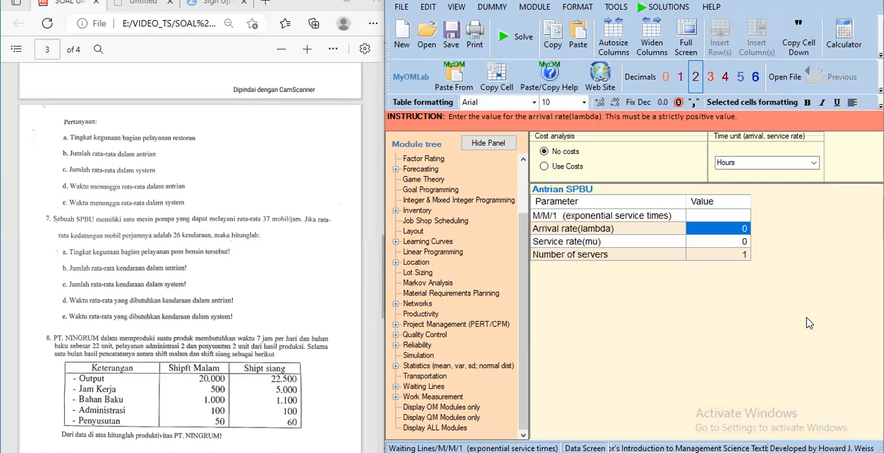
# - Set the arrival rate (lambda) to 26 and the service rate (mu) to 37, and solve the model
pyautogui.write('26')
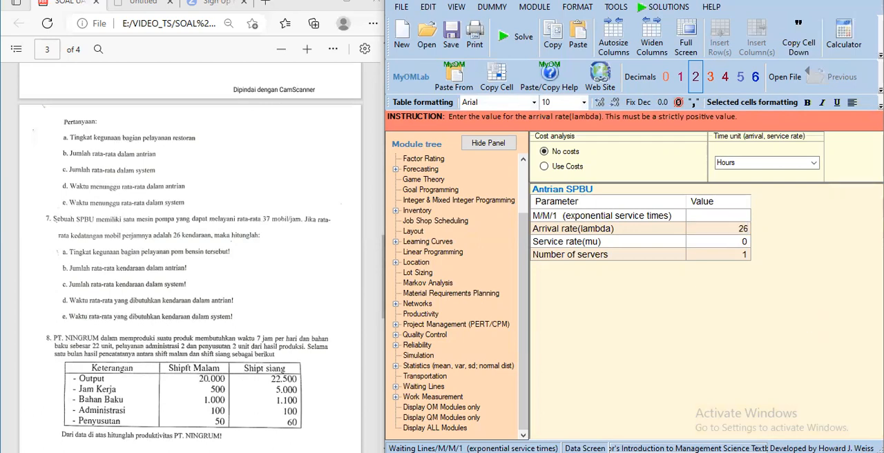
pyautogui.press('Return')
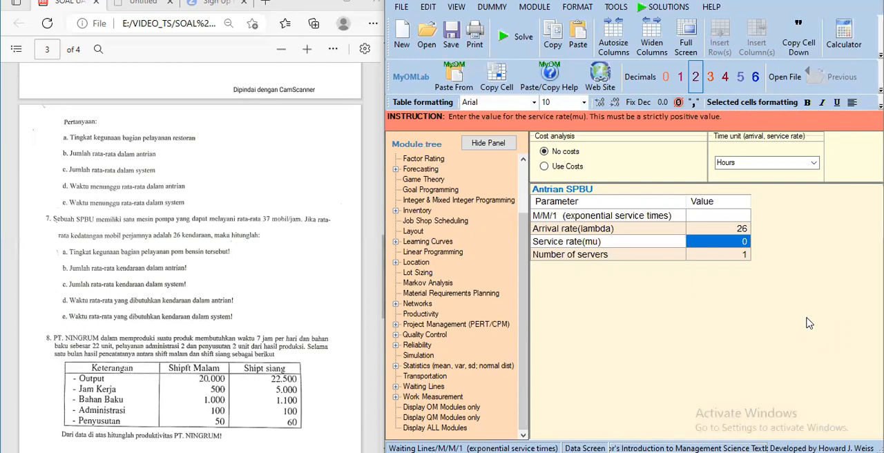
pyautogui.write('37')
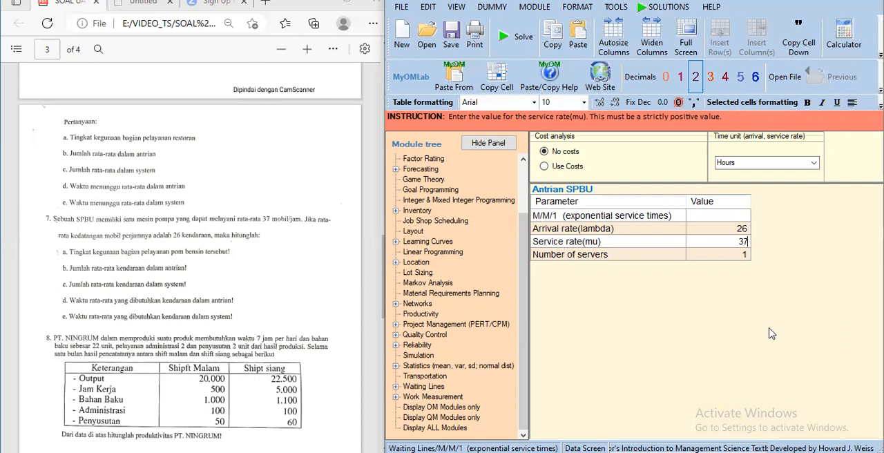
pyautogui.click(512, 52)
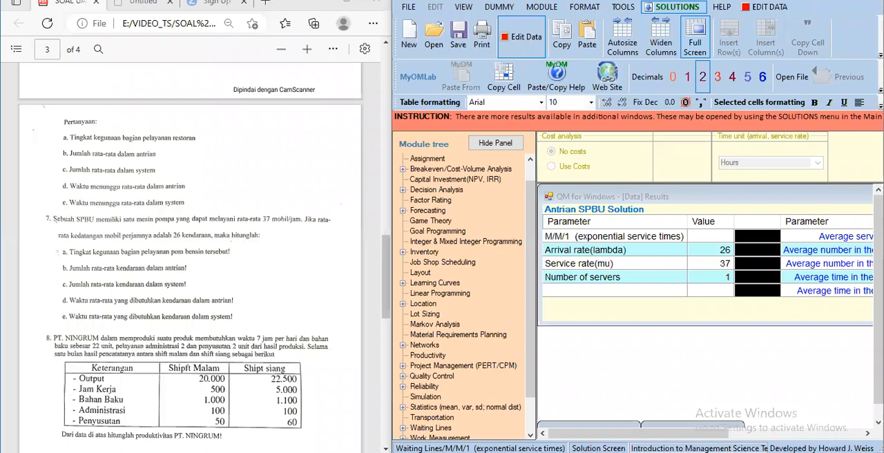
# - Examine the waiting-line results for server utilization and the average numbers and times in the queue and system
pyautogui.click(705, 197)
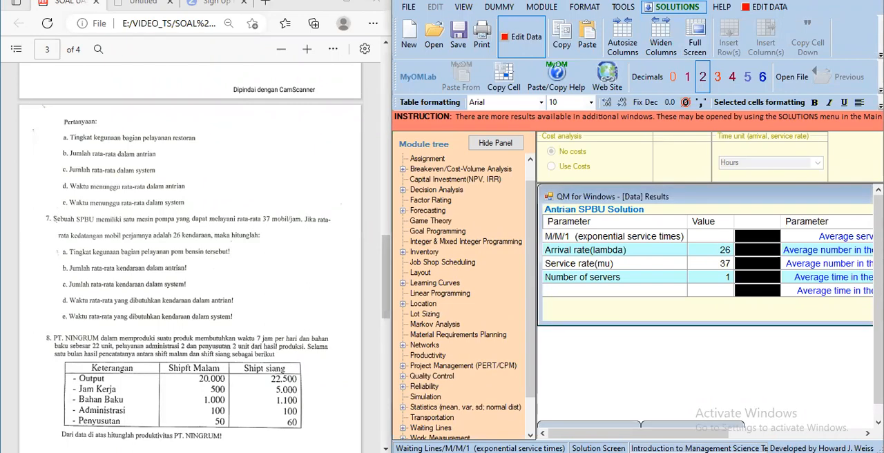
pyautogui.click(674, 7)
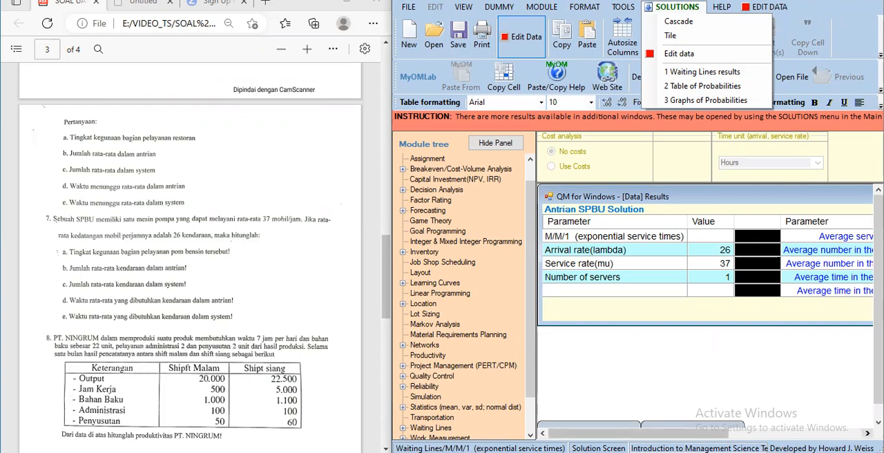
pyautogui.moveTo(698, 433); pyautogui.dragTo(724, 434)
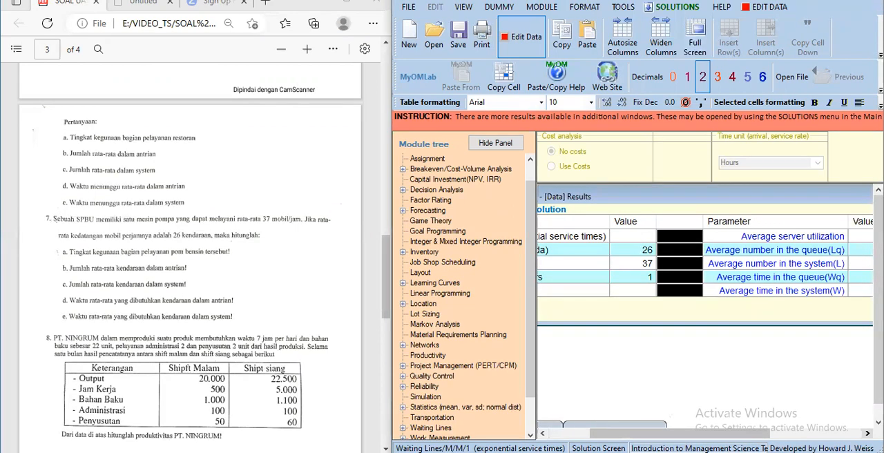
pyautogui.click(869, 434)
pyautogui.click(869, 434)
pyautogui.click(868, 433)
pyautogui.click(868, 434)
pyautogui.click(869, 434)
pyautogui.click(868, 434)
pyautogui.click(869, 434)
pyautogui.click(869, 434)
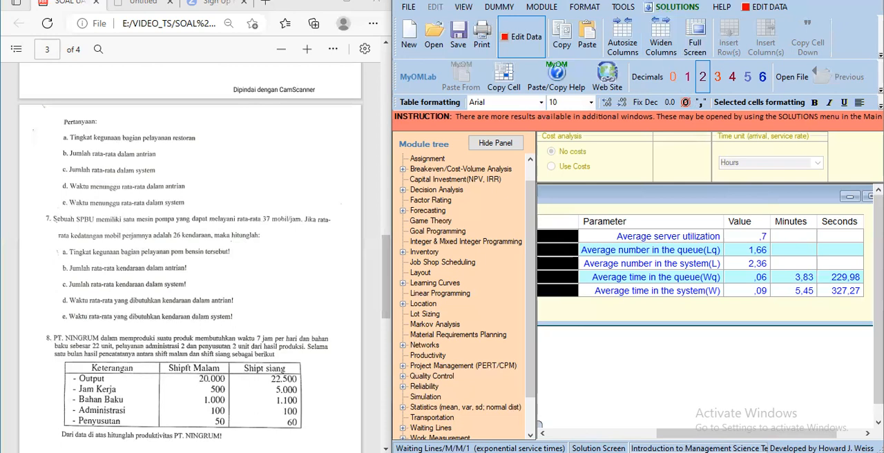
# - View the table of probabilities and the graphs of probabilities for the Antrian SPBU solution
pyautogui.click(673, 7)
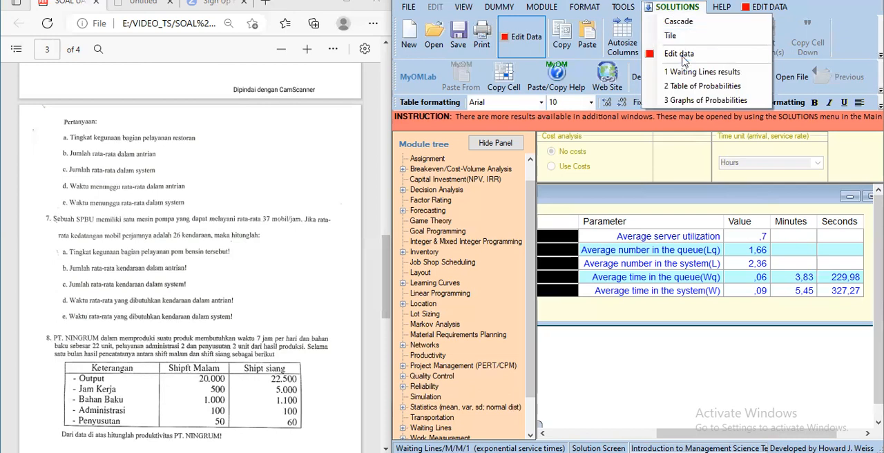
pyautogui.click(688, 85)
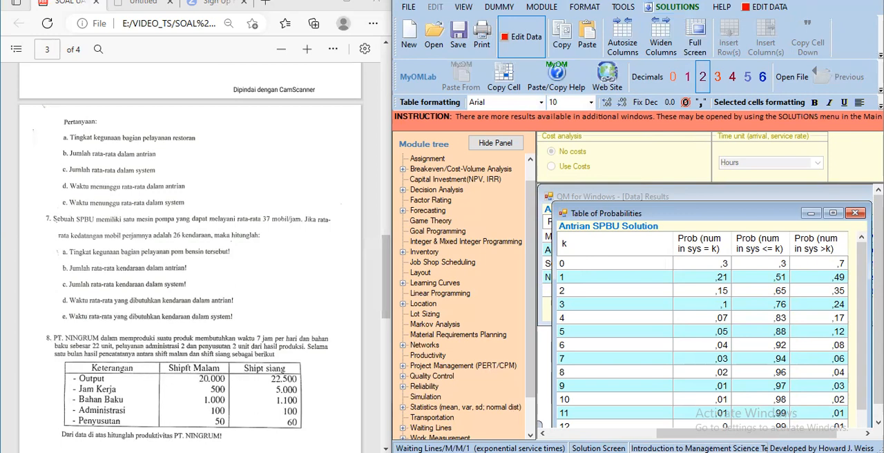
pyautogui.click(677, 7)
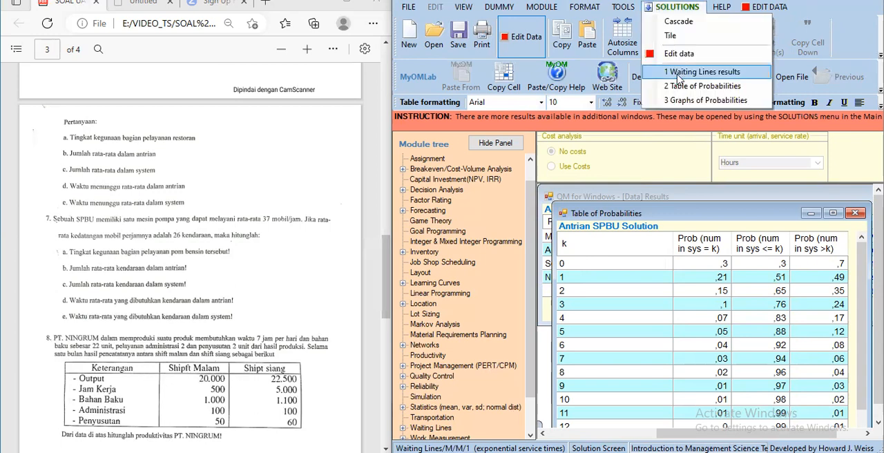
pyautogui.click(686, 103)
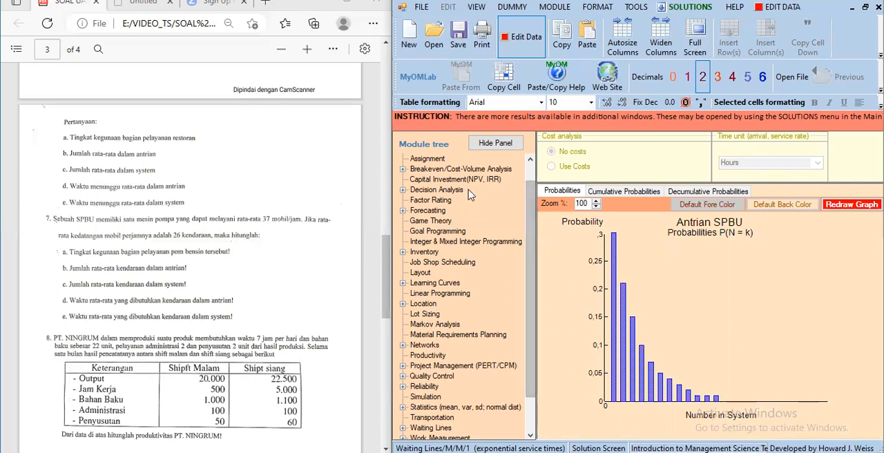
# - Save the solved waiting-line problem as a Waiting Lines file named "soal UAS 7"
pyautogui.click(457, 48)
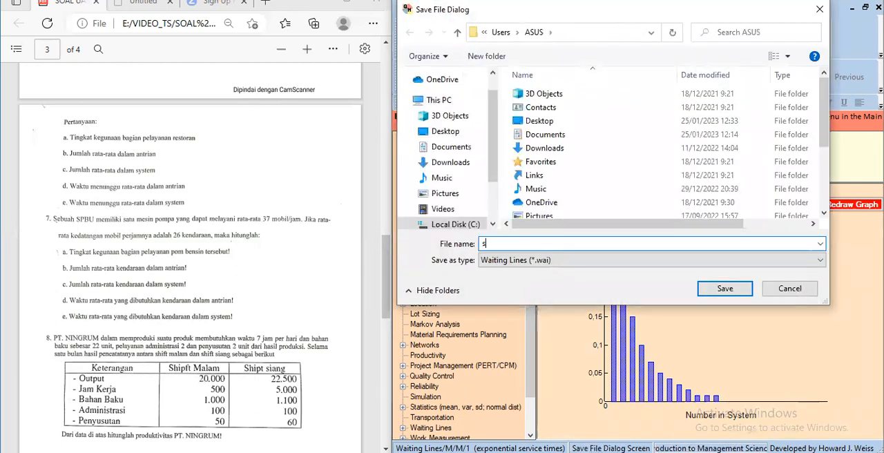
pyautogui.write('sO')
pyautogui.write('SA')
pyautogui.press('BackSpace')
pyautogui.press('BackSpace')
pyautogui.write('ALM')
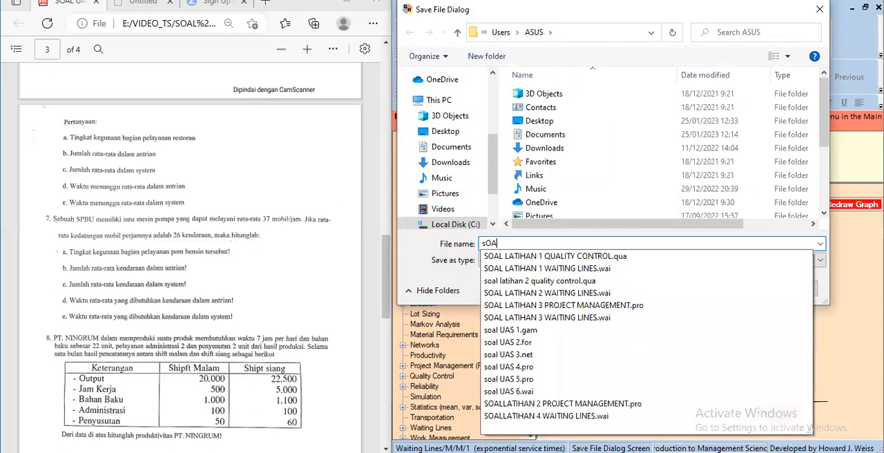
pyautogui.press('BackSpace')
pyautogui.press('BackSpace')
pyautogui.press('BackSpace')
pyautogui.press('BackSpace')
pyautogui.write('oalm')
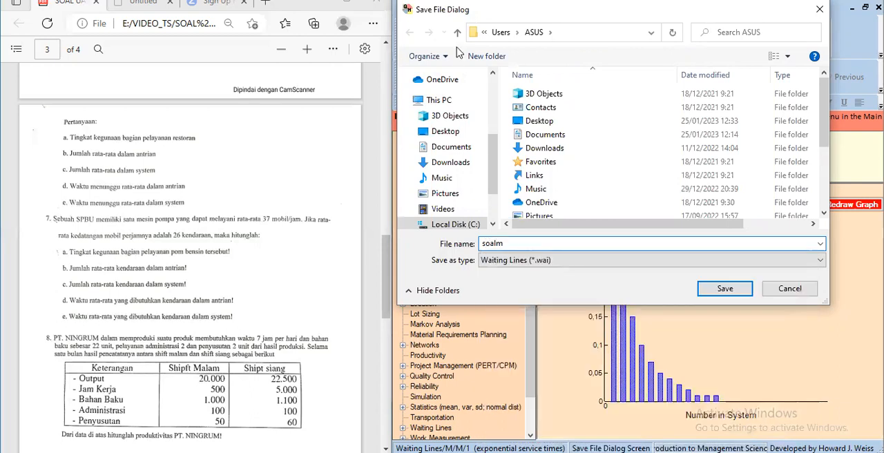
pyautogui.press('BackSpace')
pyautogui.write('UAS')
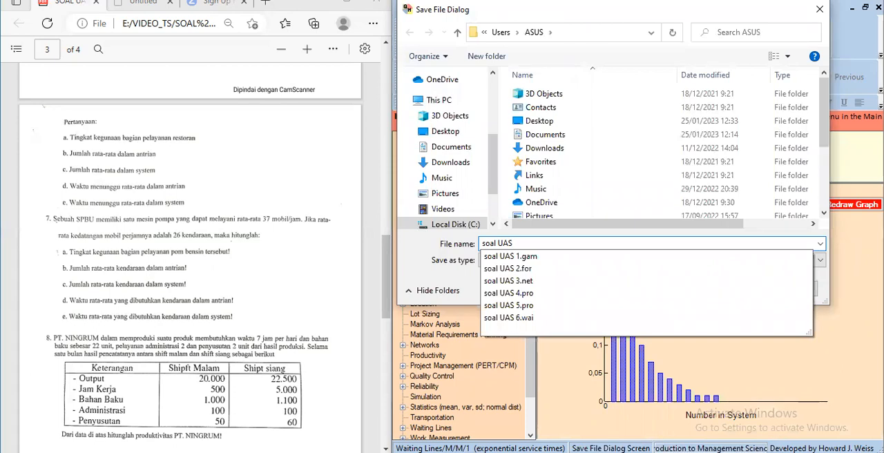
pyautogui.write(' 7')
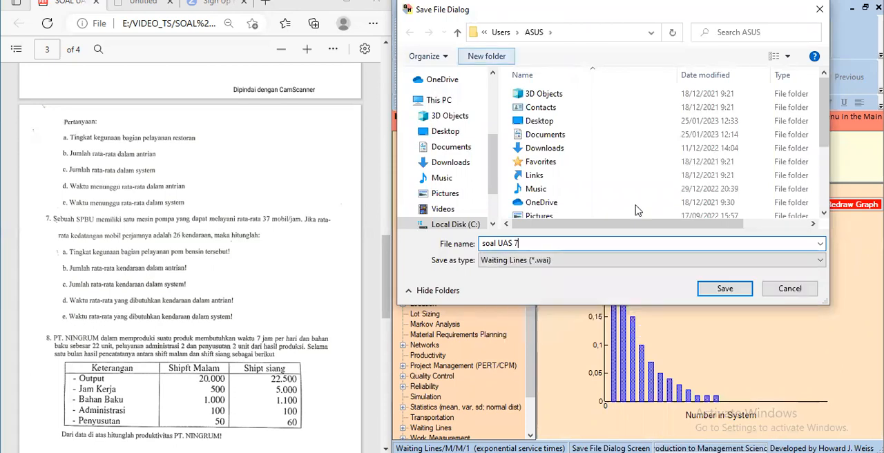
pyautogui.click(703, 291)
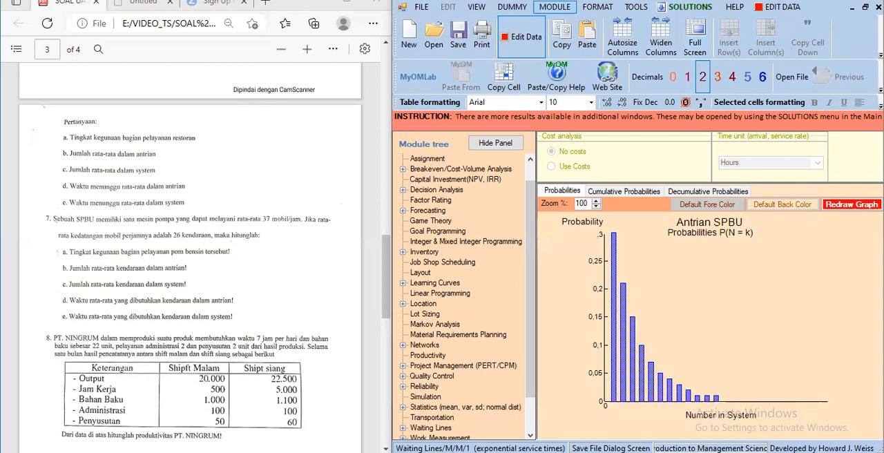
# - Switch to the Productivity module and start a new data set
pyautogui.click(555, 7)
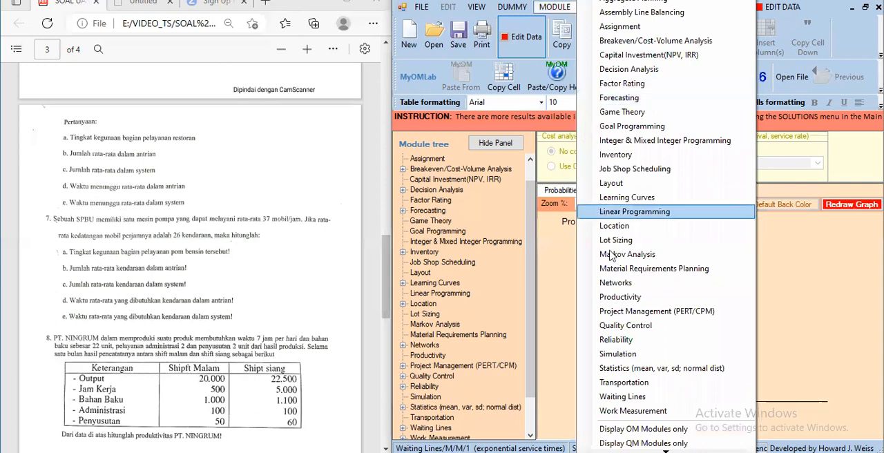
pyautogui.click(620, 297)
pyautogui.click(421, 7)
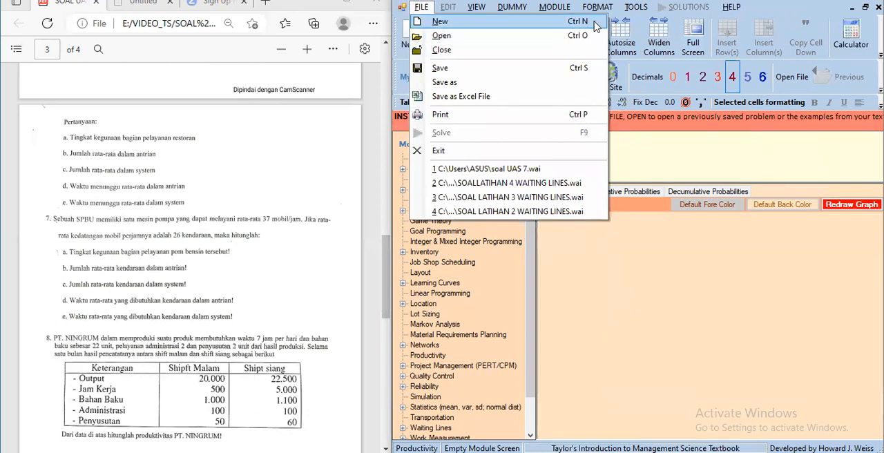
pyautogui.click(594, 23)
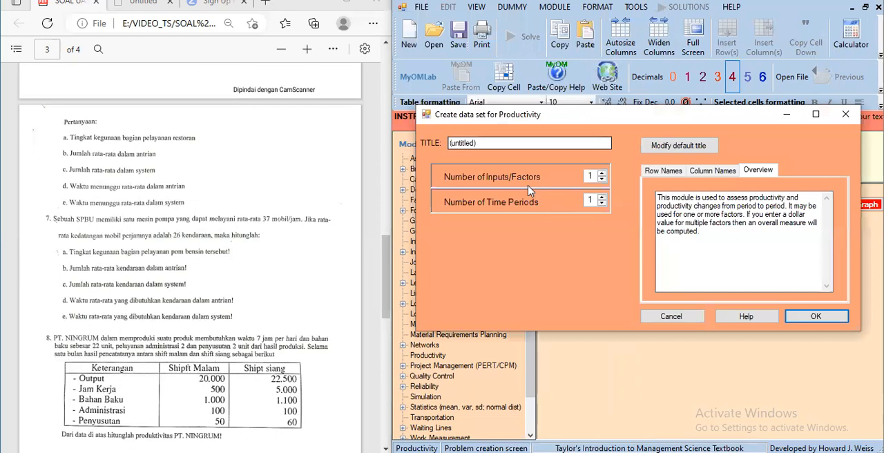
# - Title the productivity data set "PT.NINGRUM"
pyautogui.click(489, 145)
pyautogui.press('BackSpace')
pyautogui.press('BackSpace')
pyautogui.press('BackSpace')
pyautogui.press('BackSpace')
pyautogui.press('BackSpace')
pyautogui.press('BackSpace')
pyautogui.press('BackSpace')
pyautogui.press('BackSpace')
pyautogui.press('BackSpace')
pyautogui.press('BackSpace')
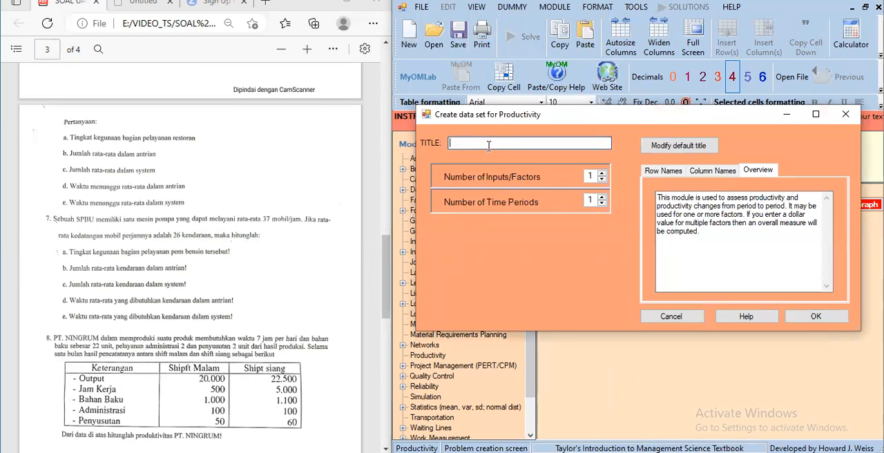
pyautogui.write('PT.NINGRUM')
# - Set the number of inputs/factors to 4 and the number of time periods to 2, and create the data set
pyautogui.click(602, 174)
pyautogui.click(601, 175)
pyautogui.click(602, 175)
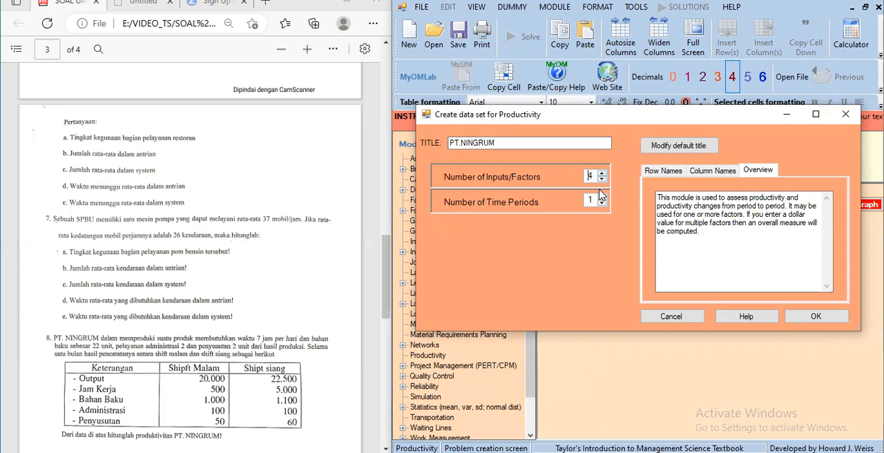
pyautogui.click(602, 198)
pyautogui.click(809, 316)
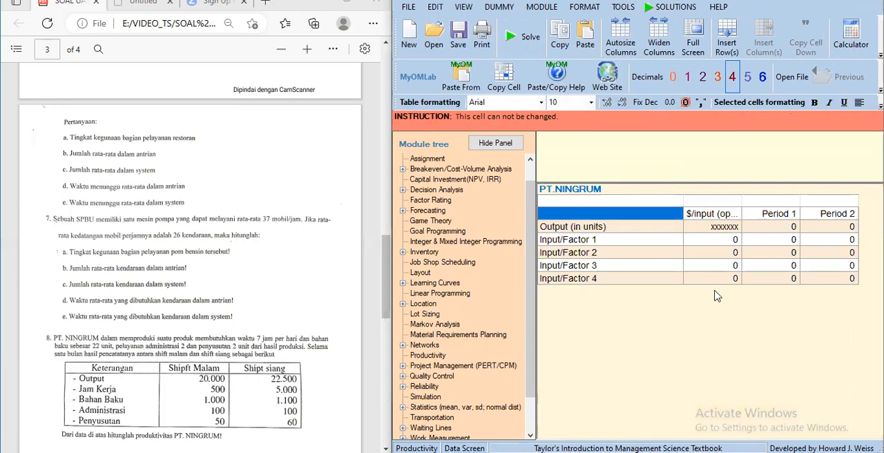
# - Name the first two input factors "Jam Kerja" and "Bahan Baku"
pyautogui.click(634, 245)
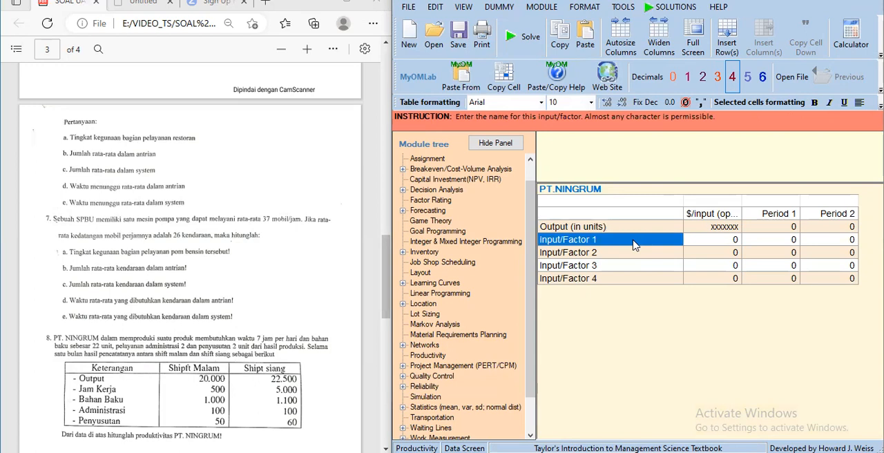
pyautogui.click(635, 245)
pyautogui.write('Jam K')
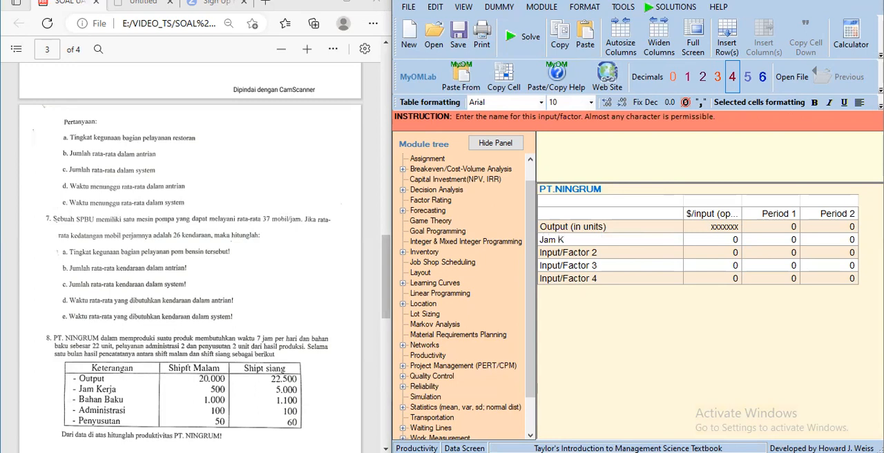
pyautogui.write('E')
pyautogui.press('BackSpace')
pyautogui.write('er')
pyautogui.write('ja')
pyautogui.press('Return')
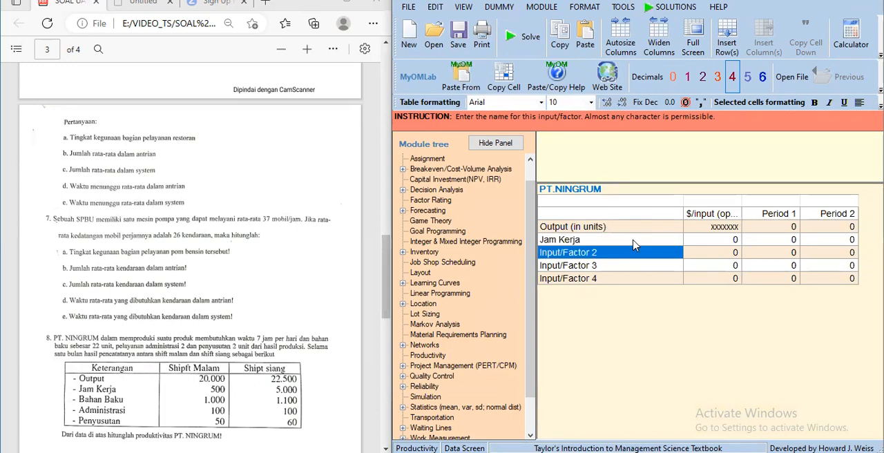
pyautogui.write('Baha')
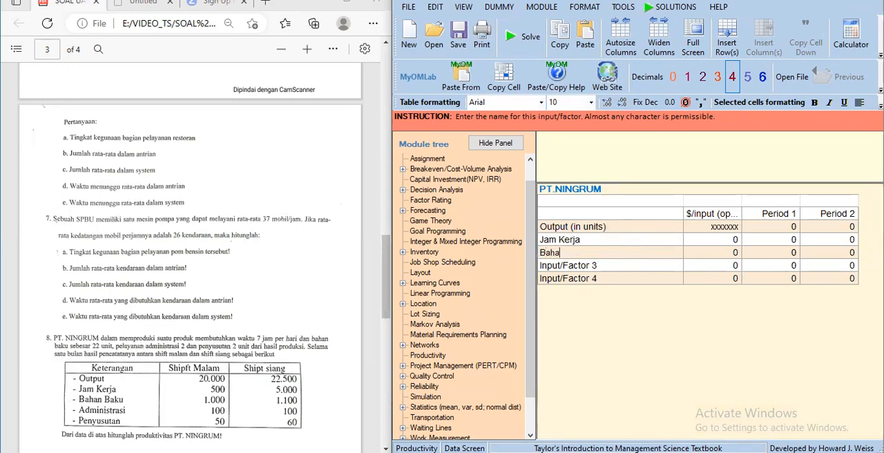
pyautogui.write('n Baku')
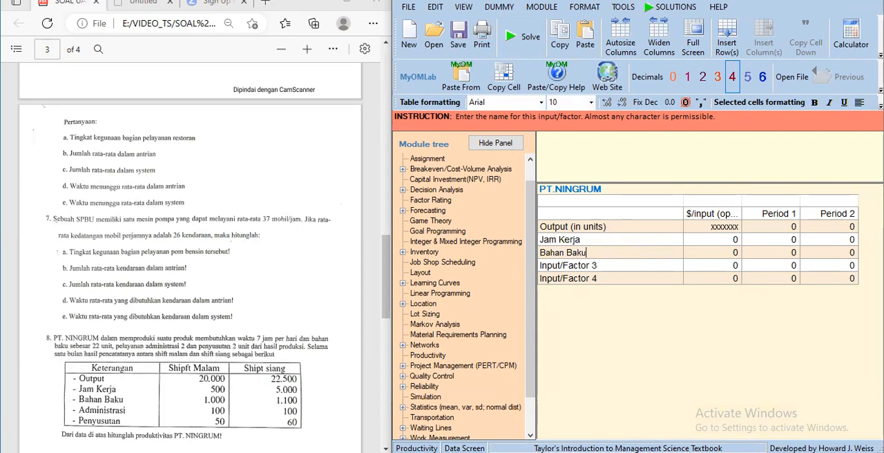
pyautogui.press('Return')
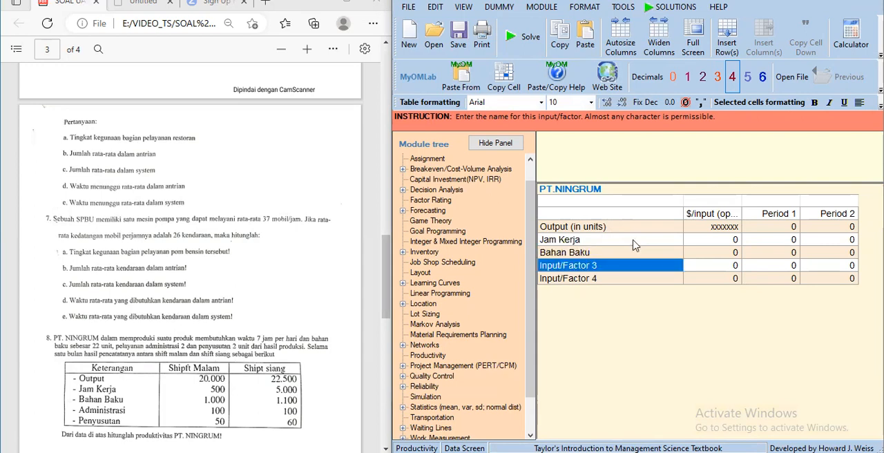
# - Name the third and fourth input factors "Administrasi" and "Penyusutan"
pyautogui.write('A')
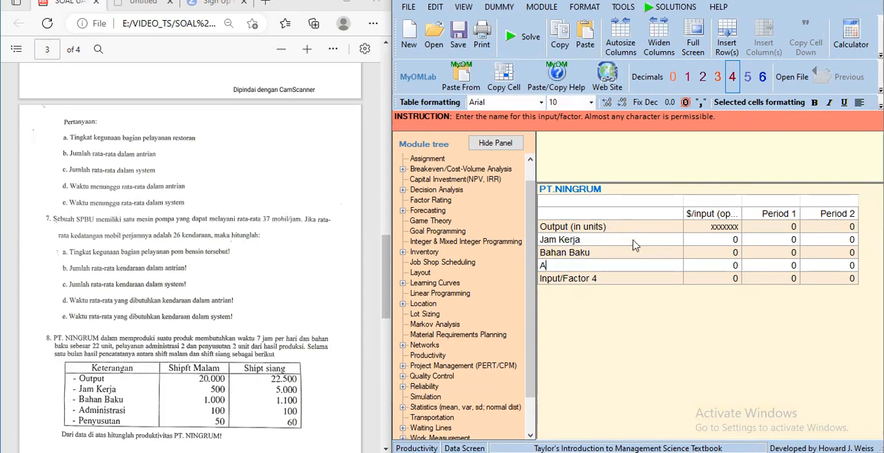
pyautogui.write('dministrasi')
pyautogui.press('Return')
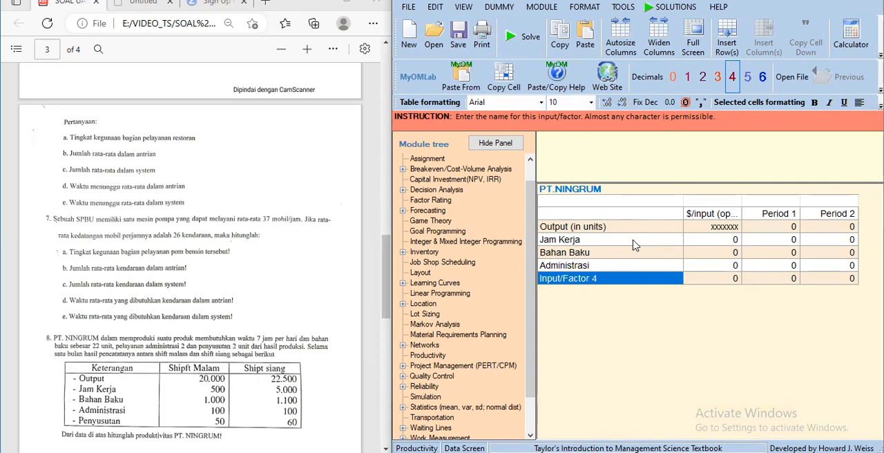
pyautogui.write('Pen')
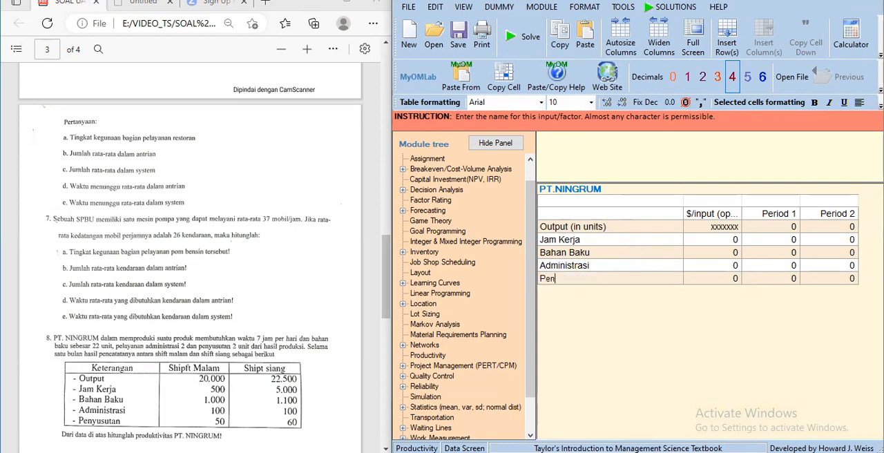
pyautogui.write('yusutan')
# - Enter the $/input values: 7 for Jam Kerja, 22 for Bahan Baku, 2 for Administrasi and 2 for Penyusutan
pyautogui.click(719, 242)
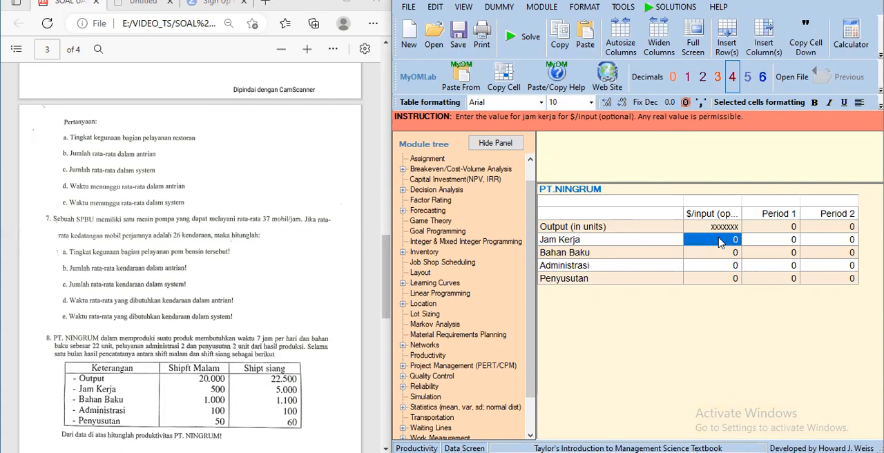
pyautogui.write('7')
pyautogui.press('Return')
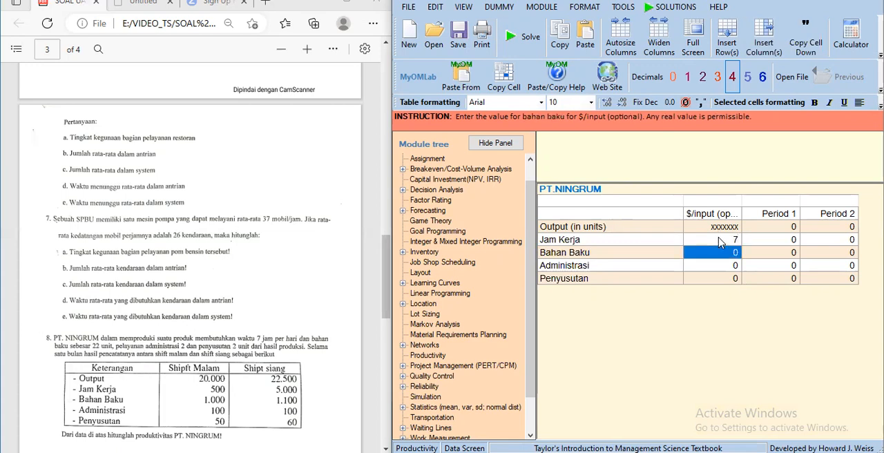
pyautogui.write('22')
pyautogui.press('Return')
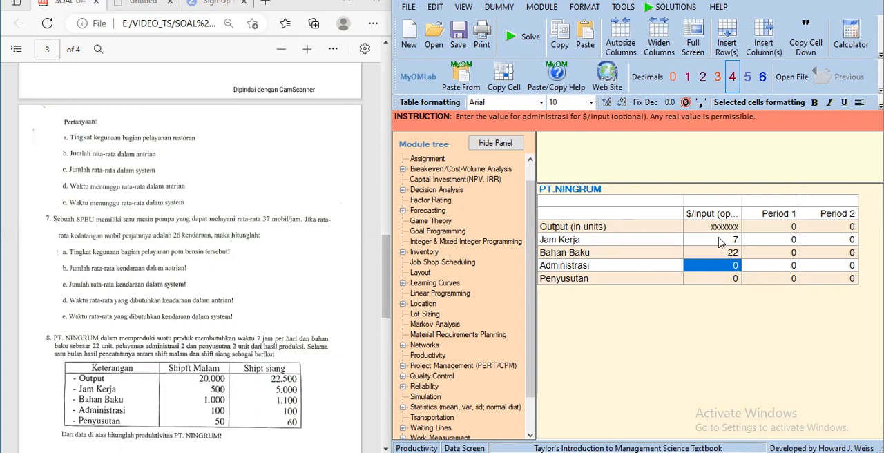
pyautogui.write('2')
pyautogui.press('Return')
pyautogui.write('2')
pyautogui.press('Return')
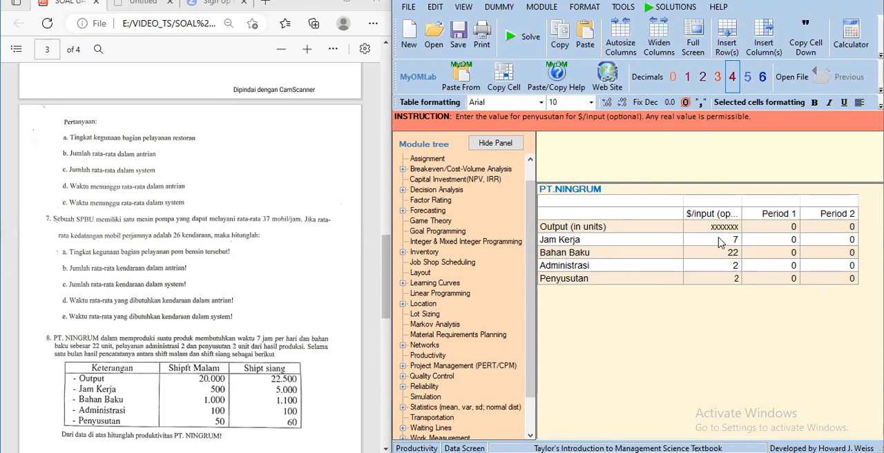
# - Rename the first time period "Shipft Malam"
pyautogui.click(778, 216)
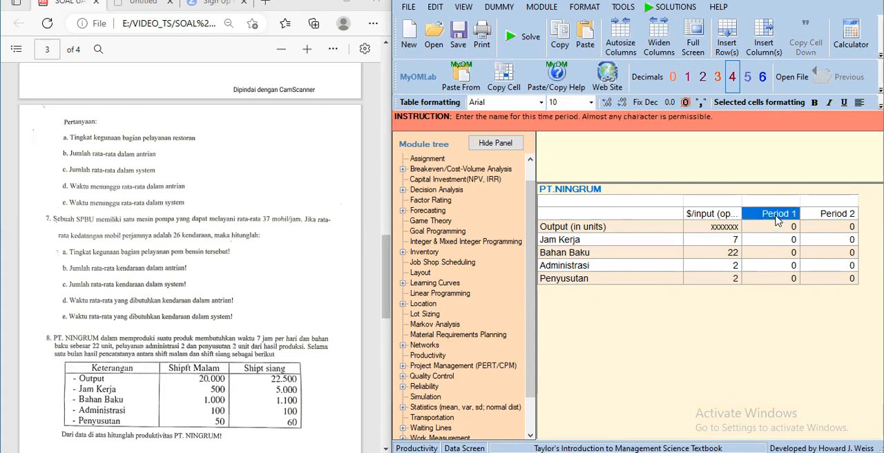
pyautogui.write('S')
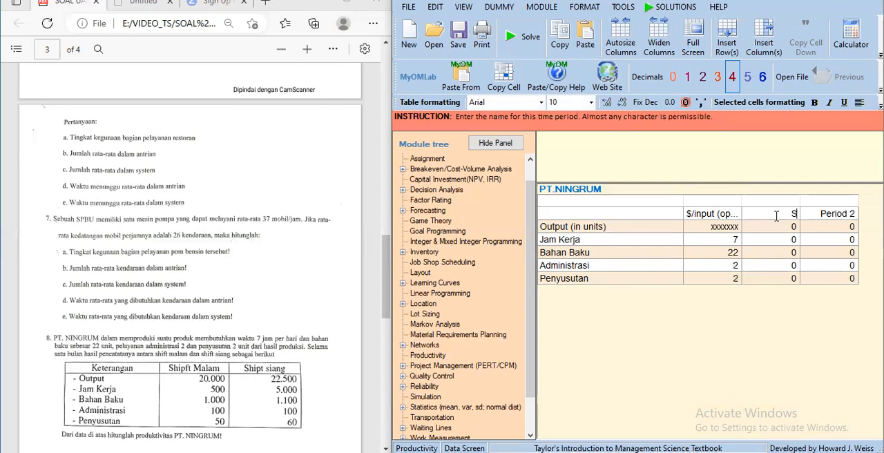
pyautogui.write('hipft Malam')
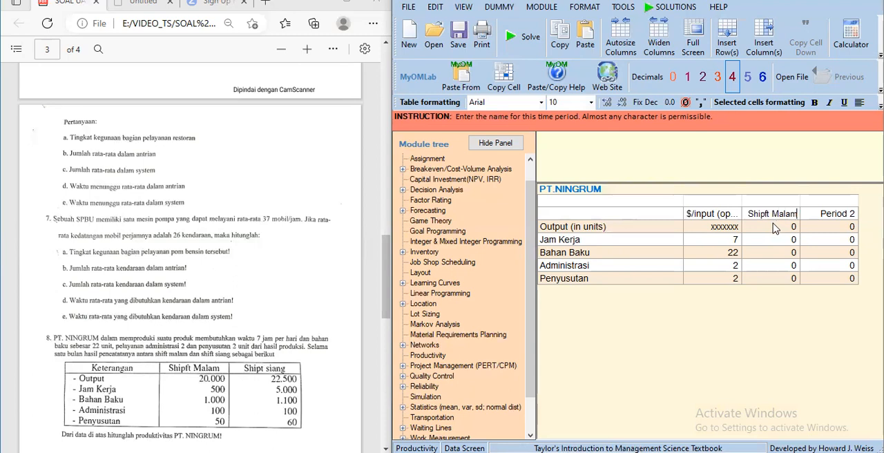
# - Fill in Shipft Malam with output 20000, Jam Kerja 500, Bahan Baku 1000, Administrasi 100 and Penyusutan 50
pyautogui.click(775, 224)
pyautogui.write('20000')
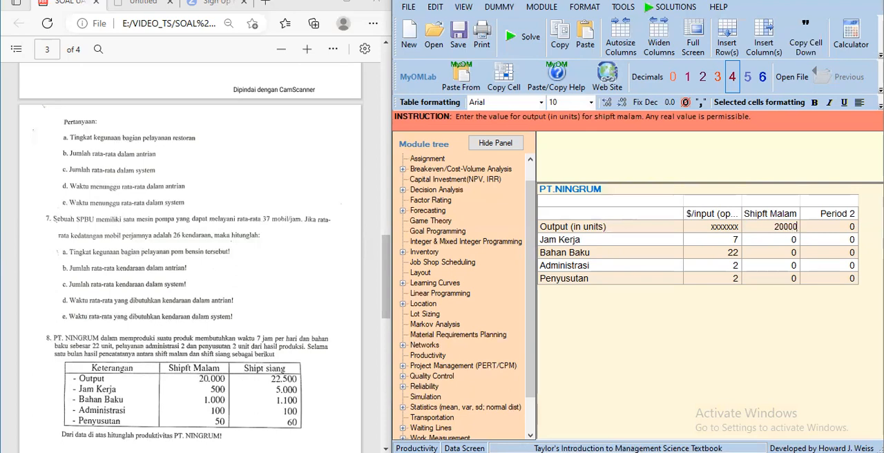
pyautogui.press('Return')
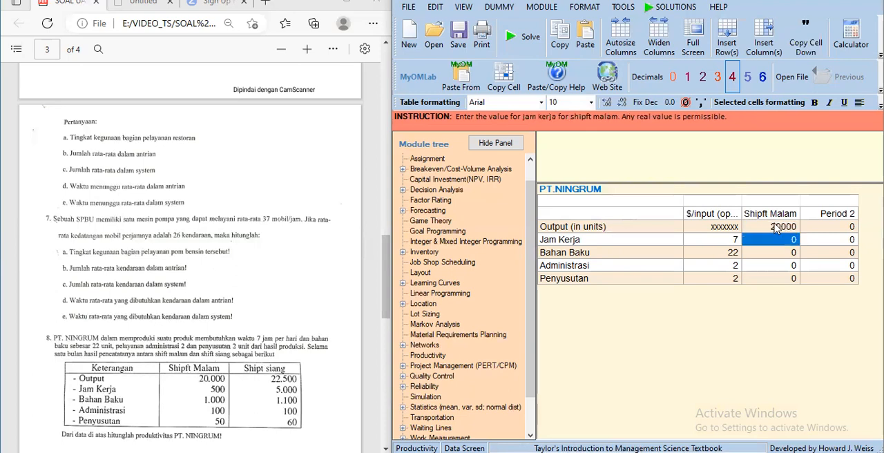
pyautogui.write('500')
pyautogui.press('Return')
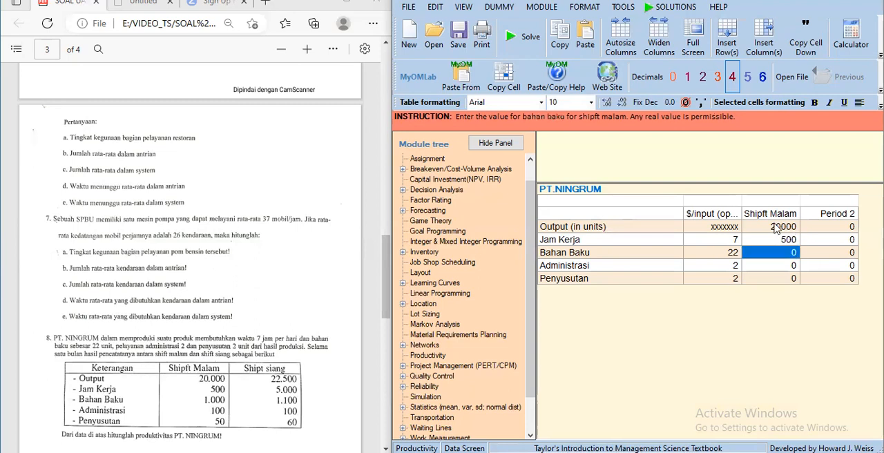
pyautogui.write('1000')
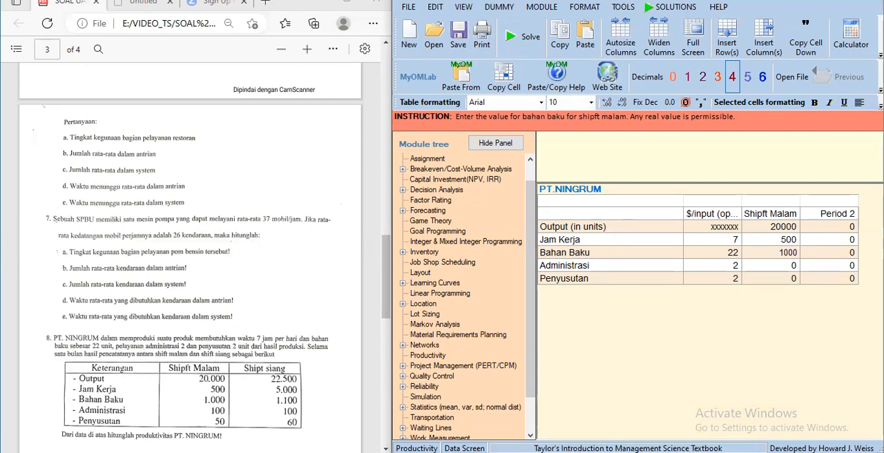
pyautogui.press('Return')
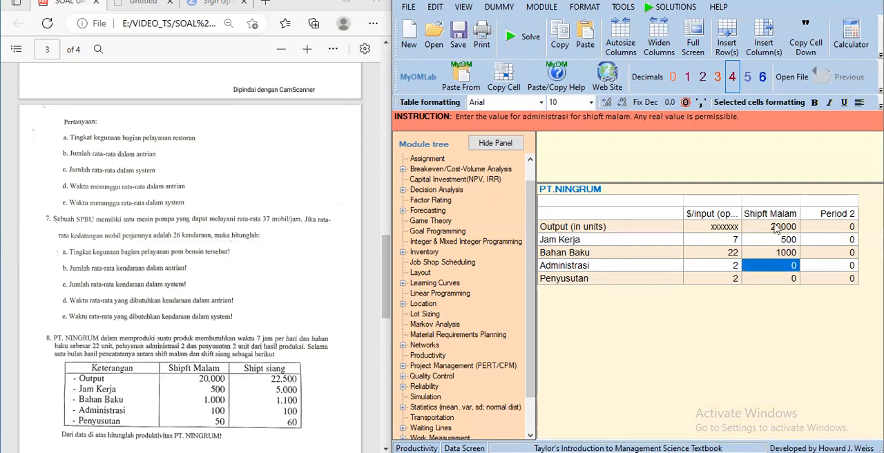
pyautogui.write('100')
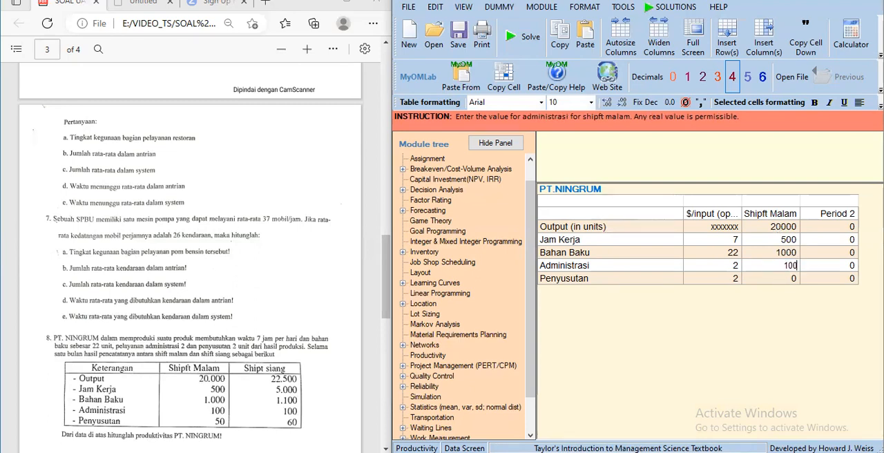
pyautogui.press('Return')
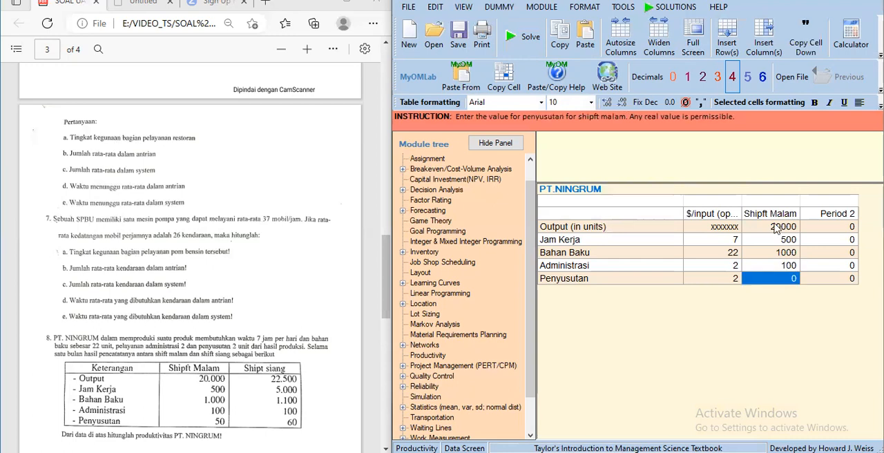
pyautogui.write('50')
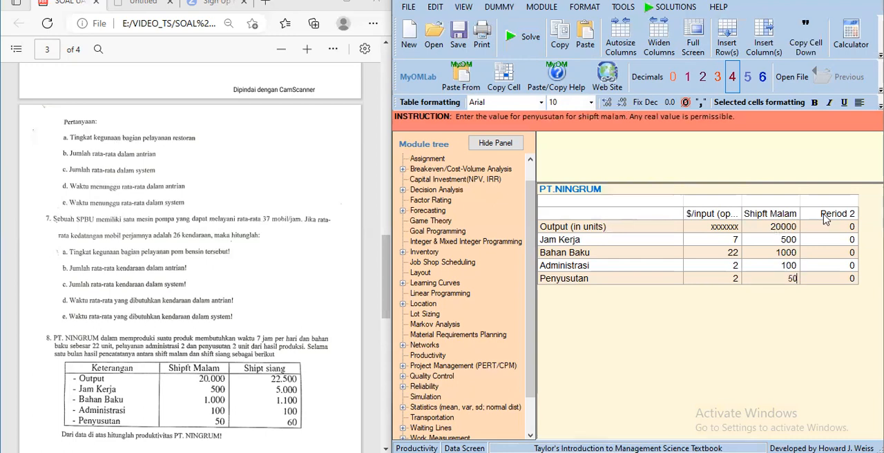
# - Rename the second time period "Shipft Siang"
pyautogui.click(826, 216)
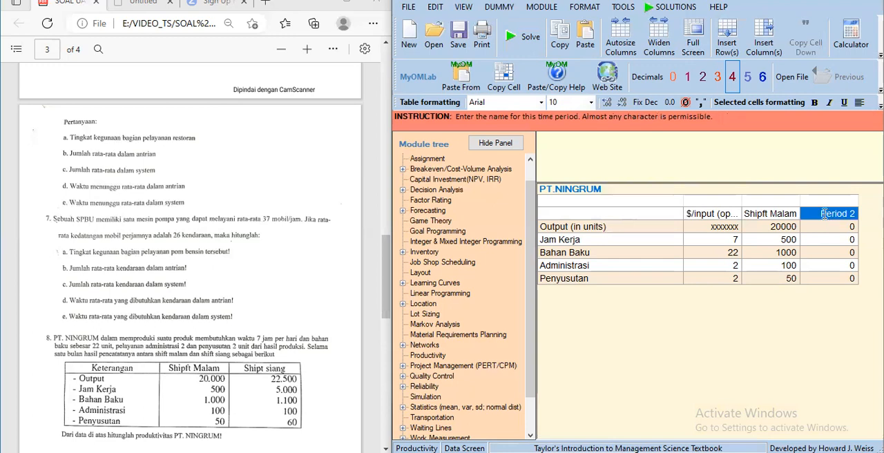
pyautogui.write('S')
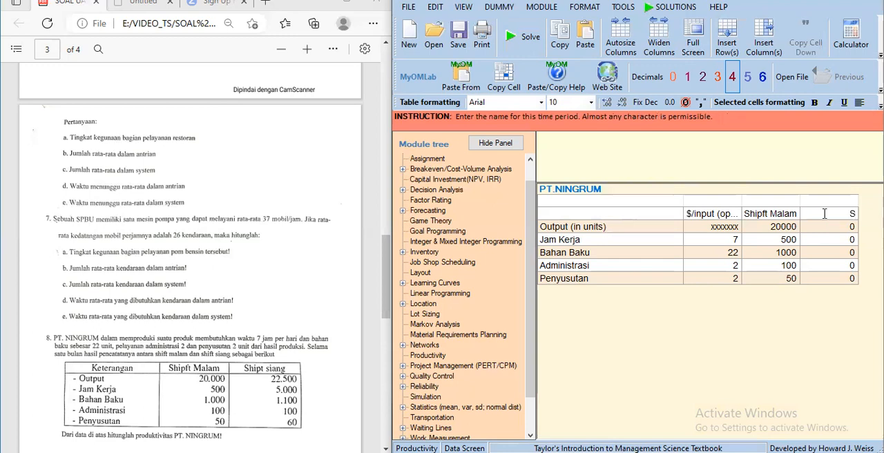
pyautogui.write('hip')
pyautogui.write('ft Siang')
pyautogui.press('Return')
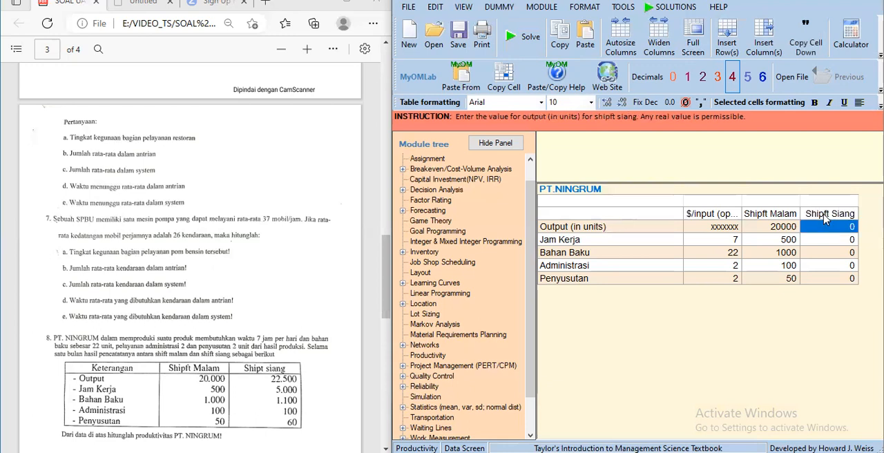
# - Fill in Shipft Siang with output 22500, Jam Kerja 5000, Bahan Baku 1100, Administrasi 100 and Penyusutan 60
pyautogui.write('22')
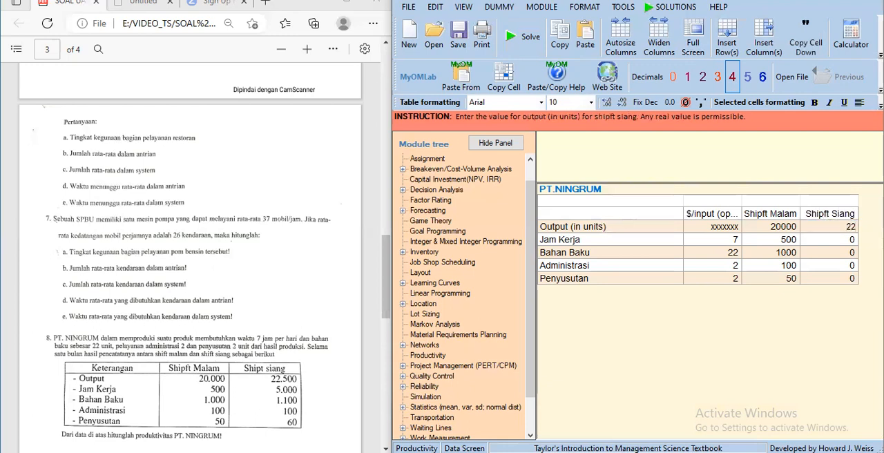
pyautogui.write('500')
pyautogui.press('Return')
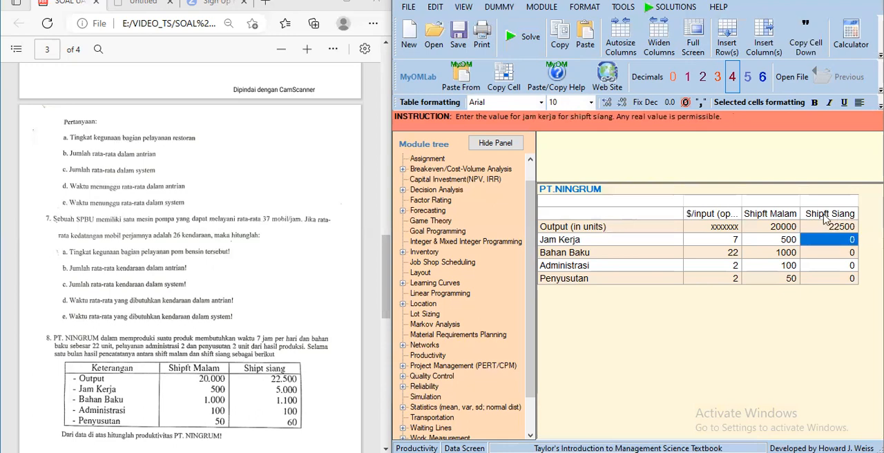
pyautogui.write('5000')
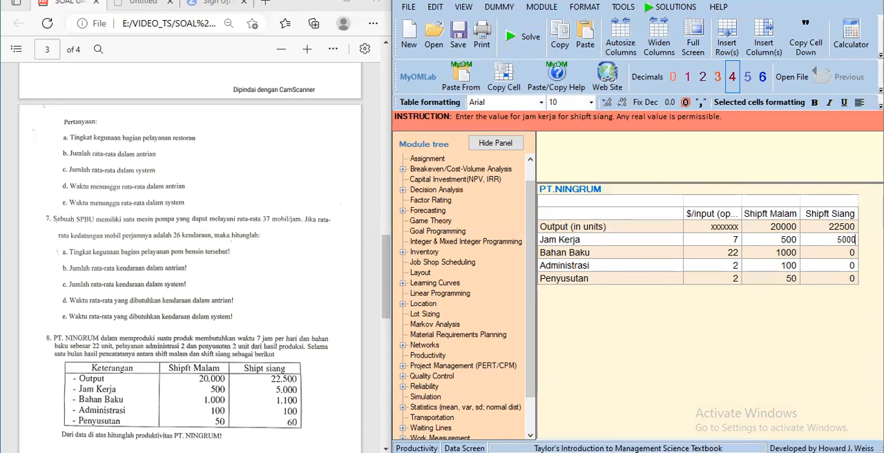
pyautogui.press('Return')
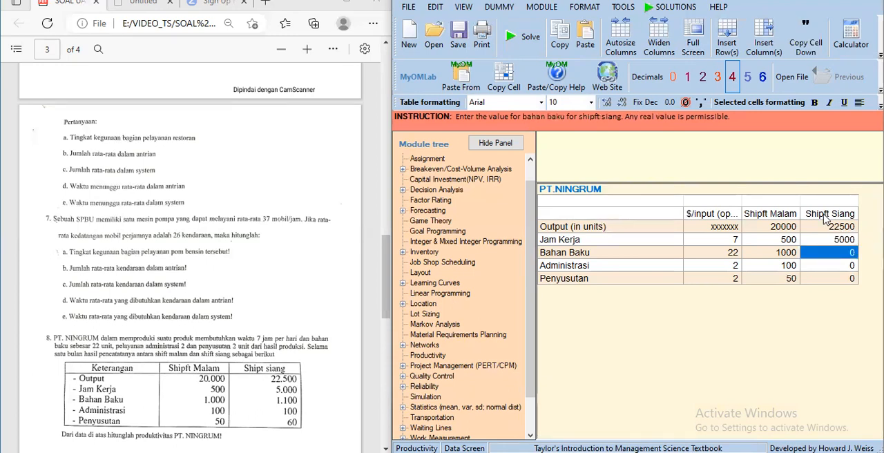
pyautogui.write('1100')
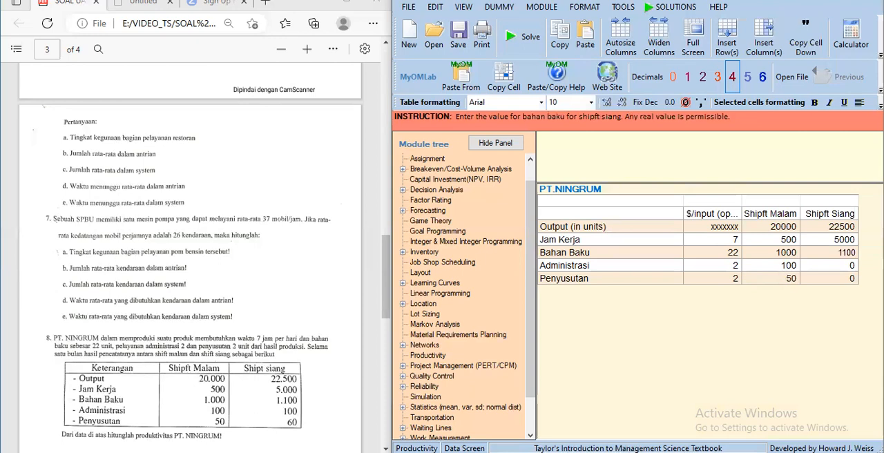
pyautogui.press('Return')
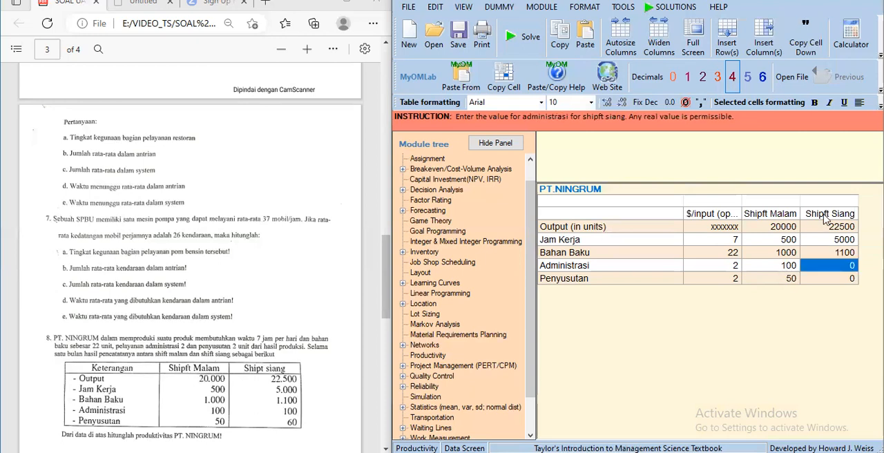
pyautogui.write('100')
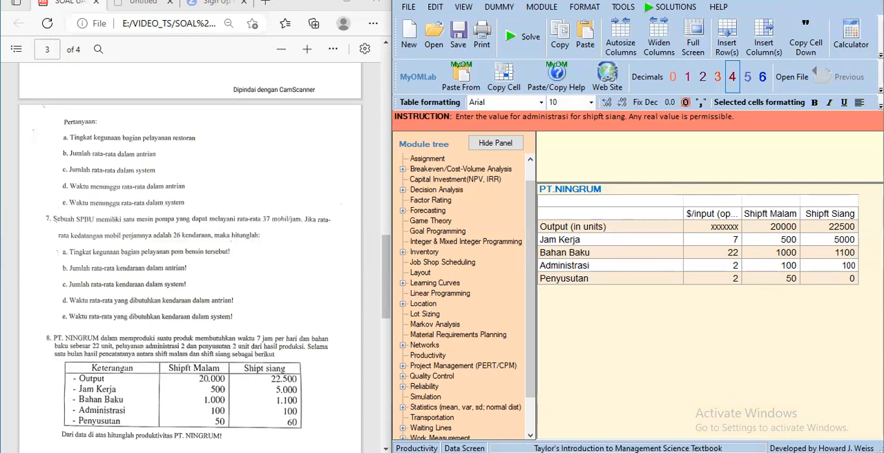
pyautogui.press('Return')
pyautogui.write('60')
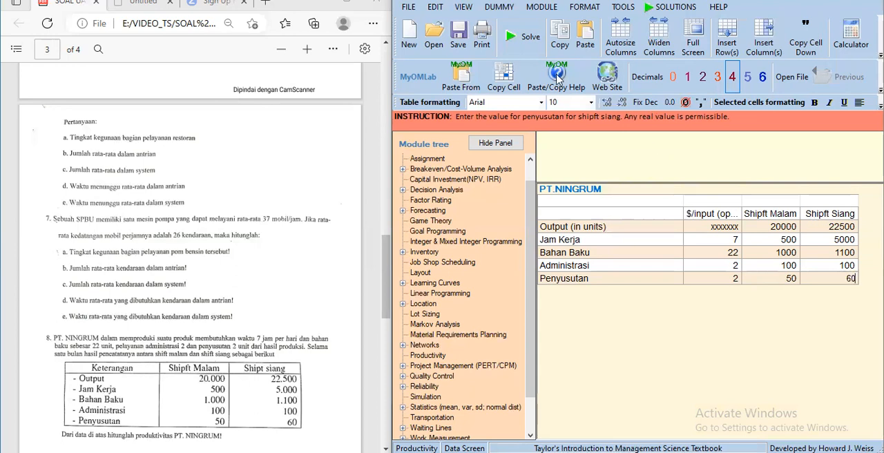
# - Solve the PT.NINGRUM productivity problem and view the results table through to the Productivity Change column
pyautogui.click(531, 51)
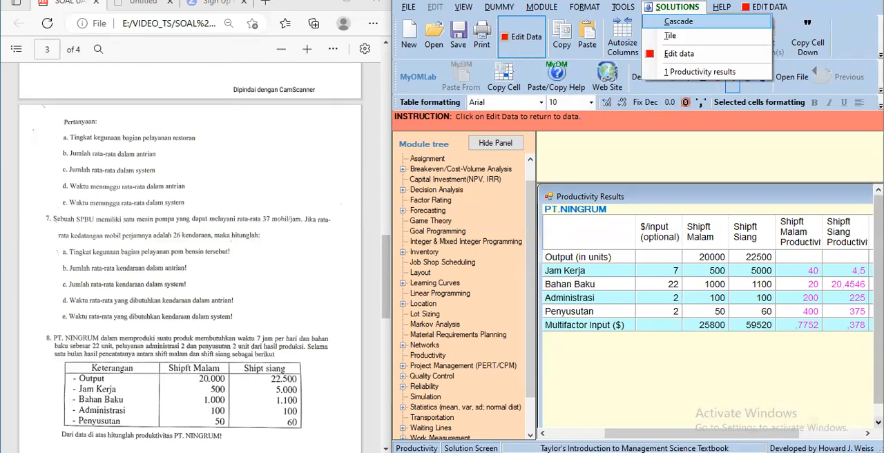
pyautogui.moveTo(712, 434); pyautogui.dragTo(730, 434)
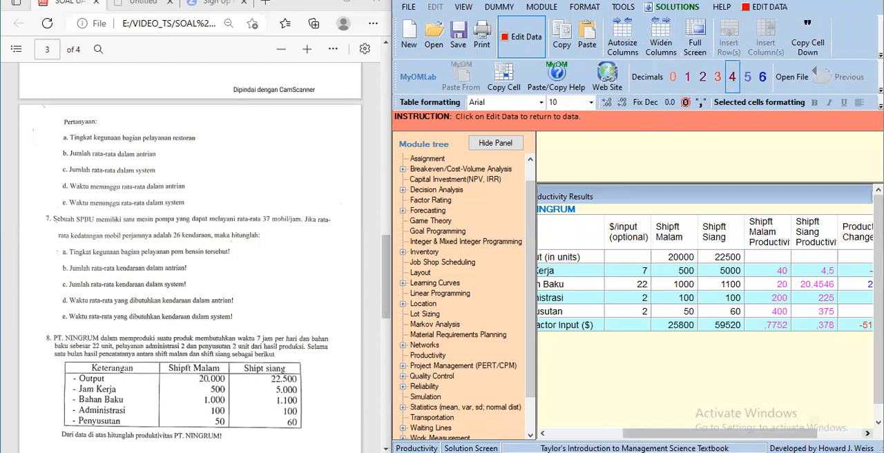
pyautogui.click(868, 434)
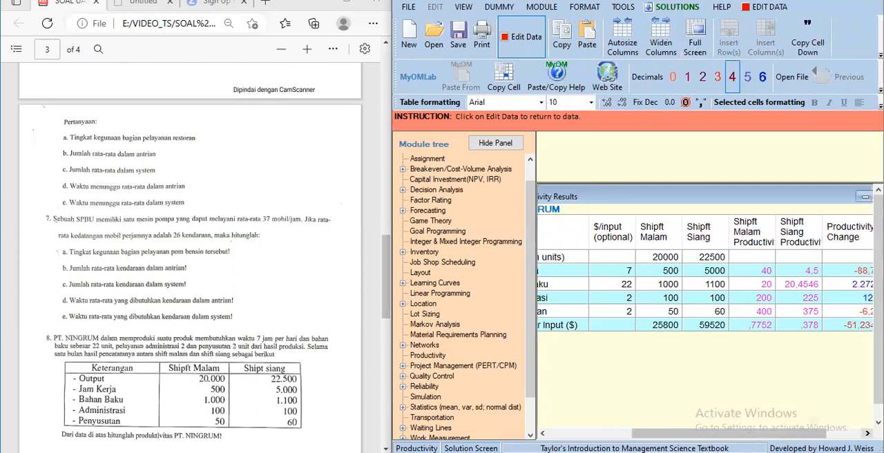
pyautogui.click(868, 434)
pyautogui.click(867, 434)
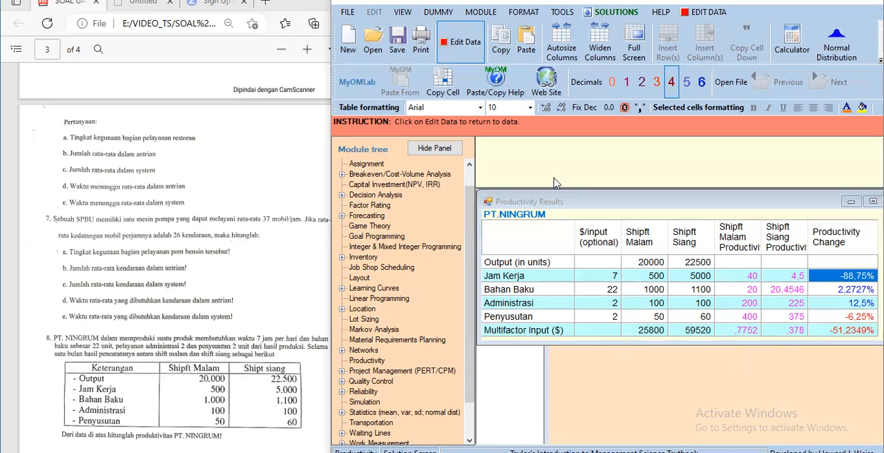
# - Save the solved PT.NINGRUM problem as a Productivity (*.prd) file named "soal UAS 8" in the ASUS user folder
pyautogui.click(398, 58)
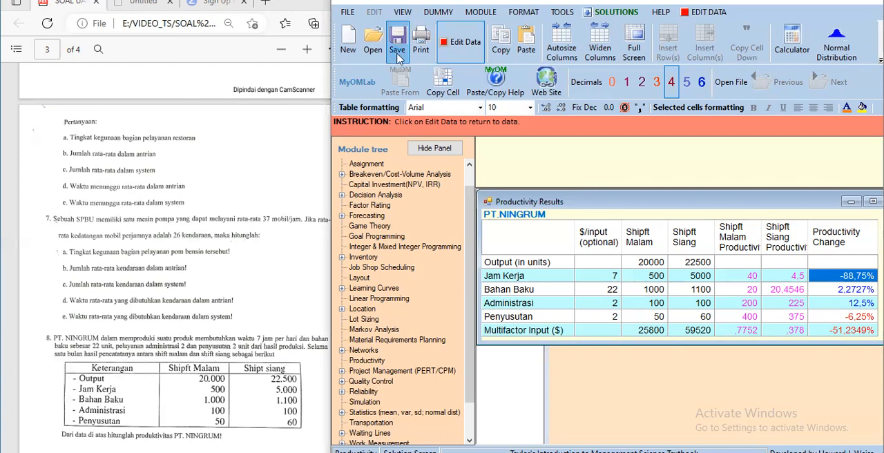
pyautogui.click(397, 52)
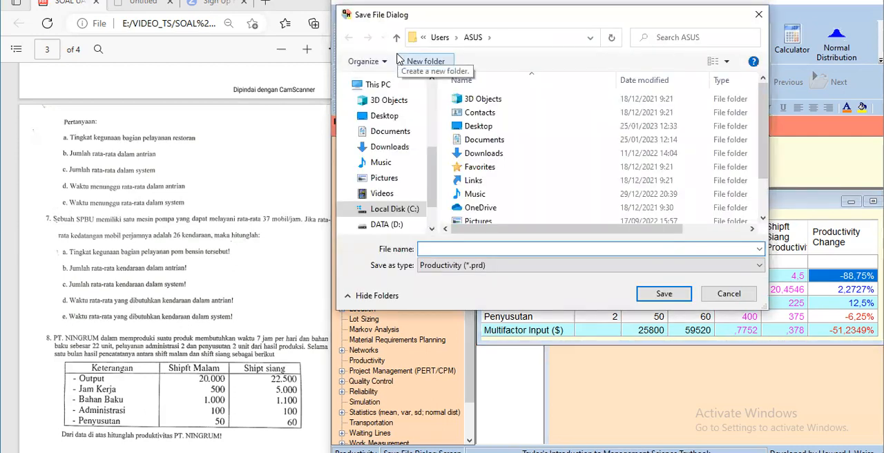
pyautogui.write('S')
pyautogui.press('BackSpace')
pyautogui.write('soaln')
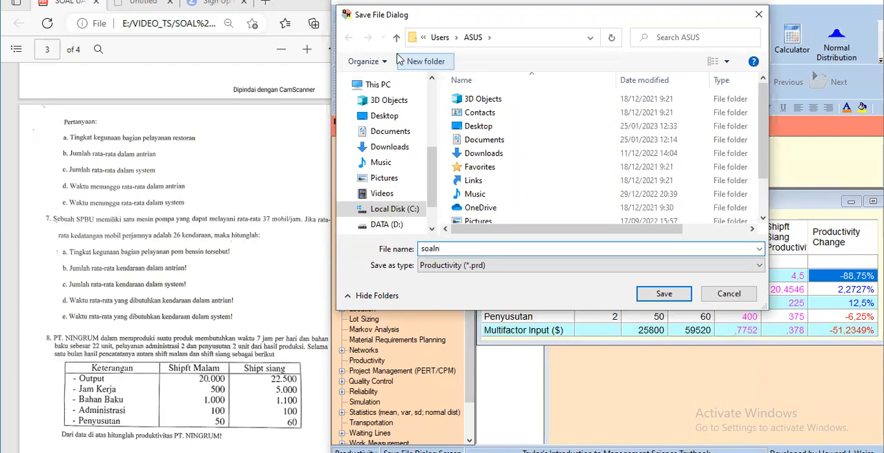
pyautogui.press('BackSpace')
pyautogui.write('UAS')
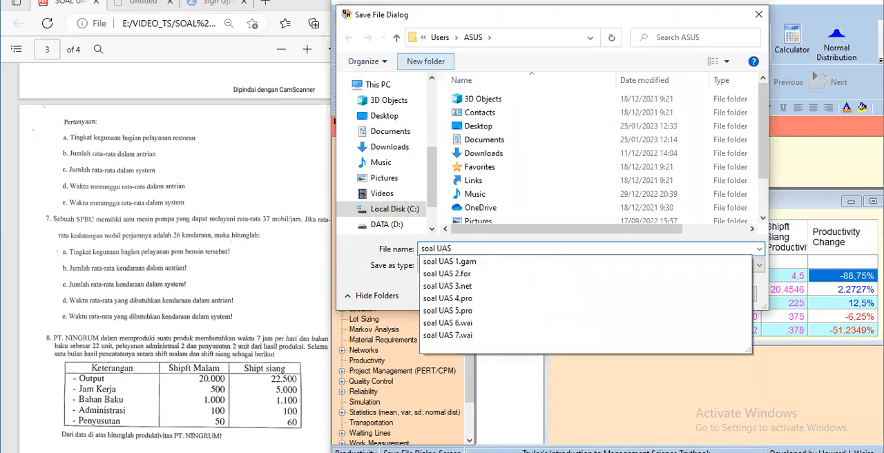
pyautogui.write(' 8')
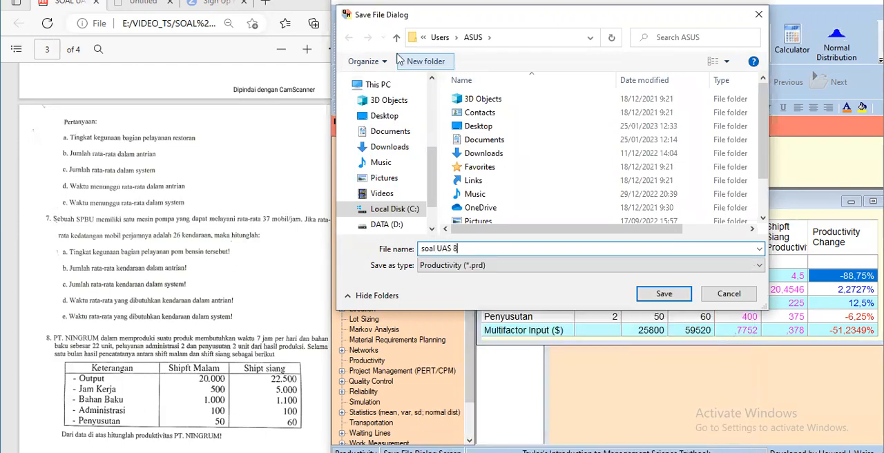
pyautogui.click(649, 295)
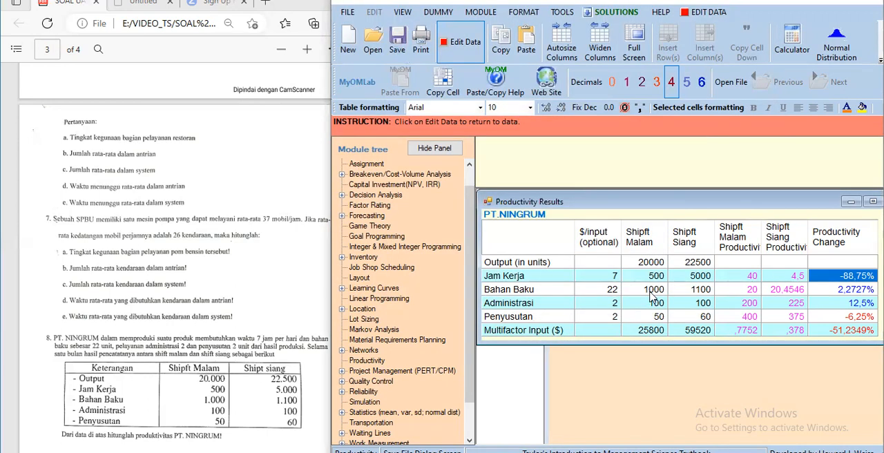